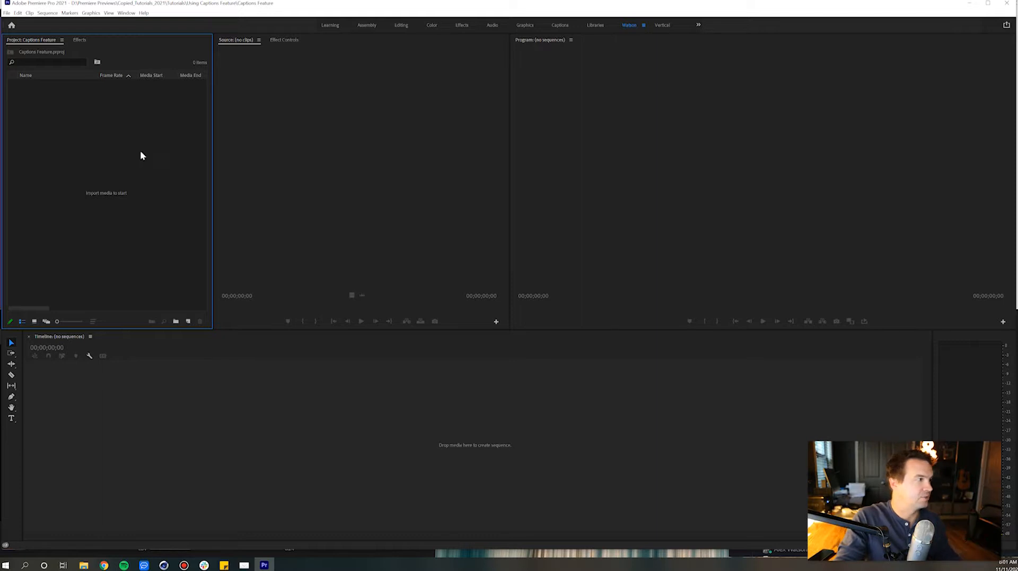
Import the NoahClip1 video from the Preview Clips folder and create a new sequence from it
double_click(60, 132)
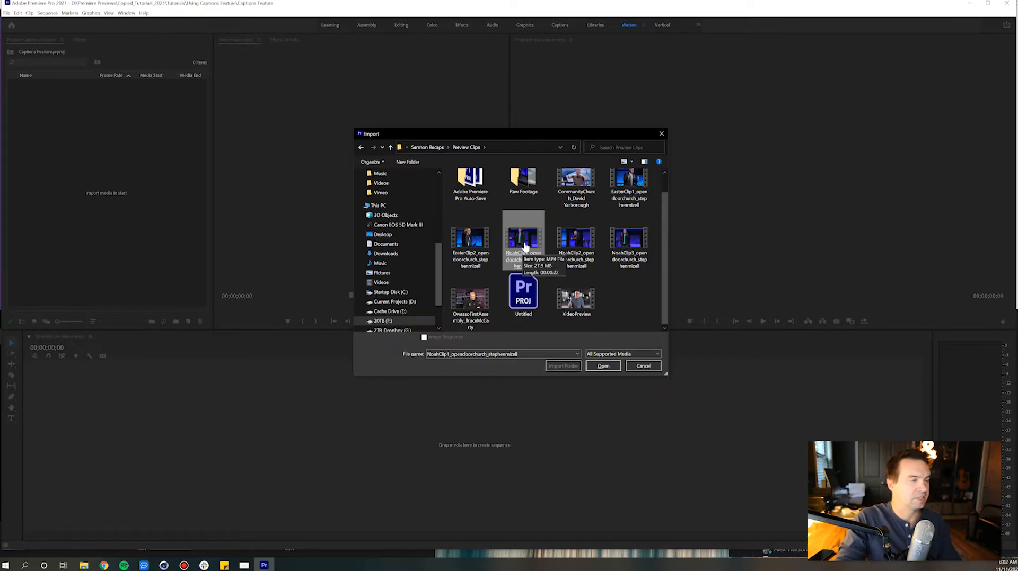
double_click(518, 227)
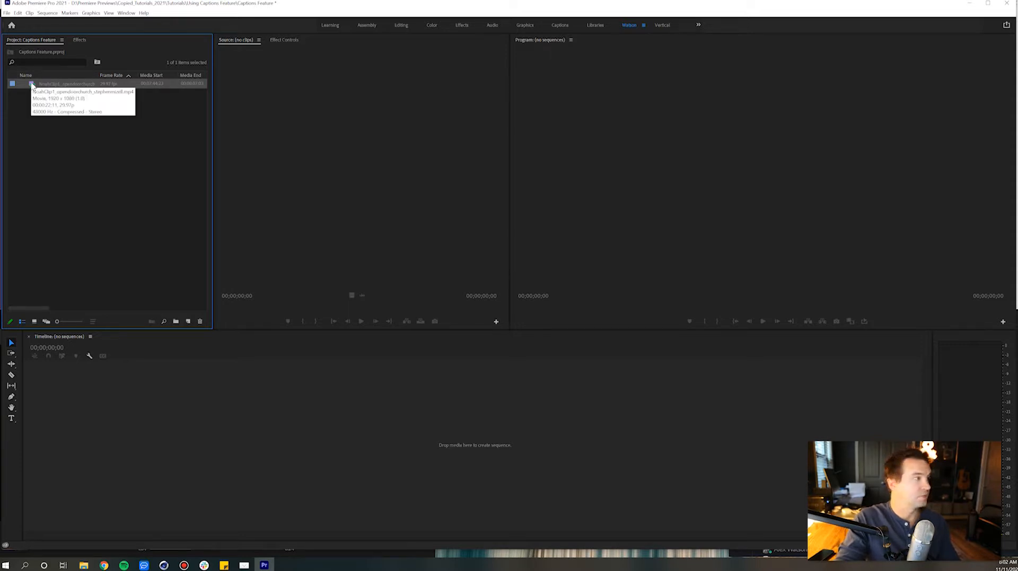
left_click_drag(32, 85, 129, 205)
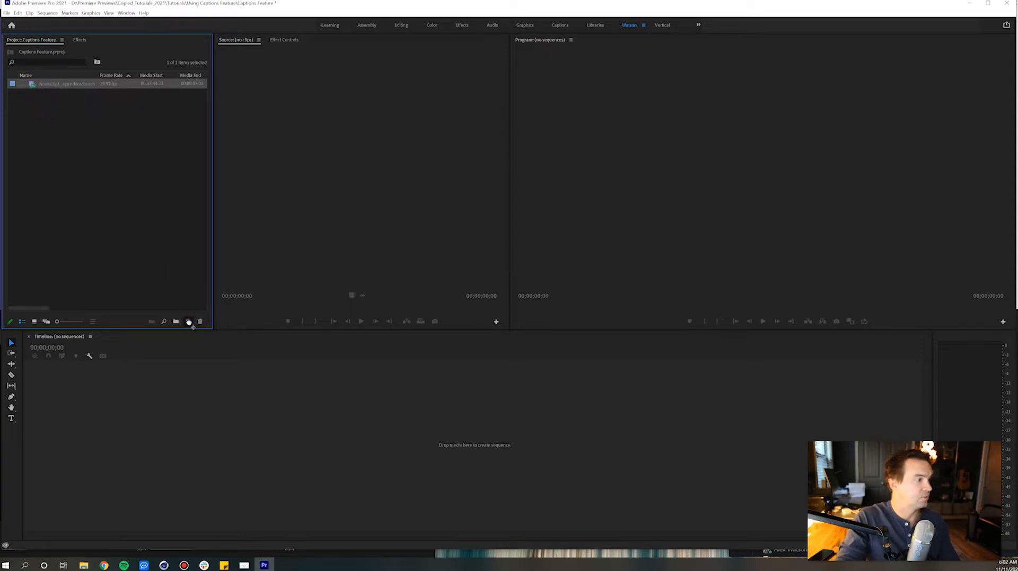
left_click_drag(189, 322, 188, 321)
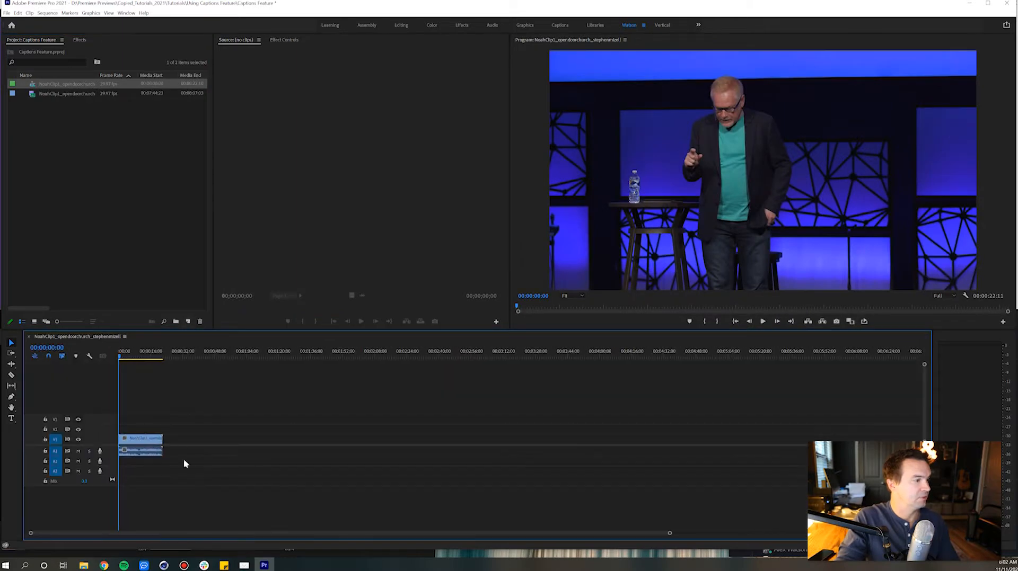
Play the opening seconds of the new sequence from its start to hear the speech
left_click_drag(127, 357, 93, 354)
key("space")
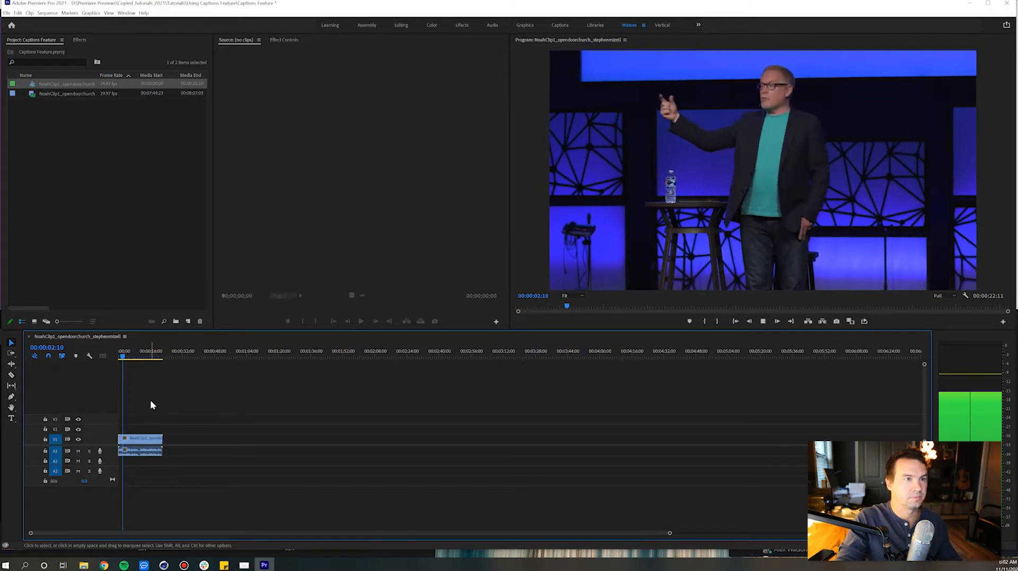
key("space")
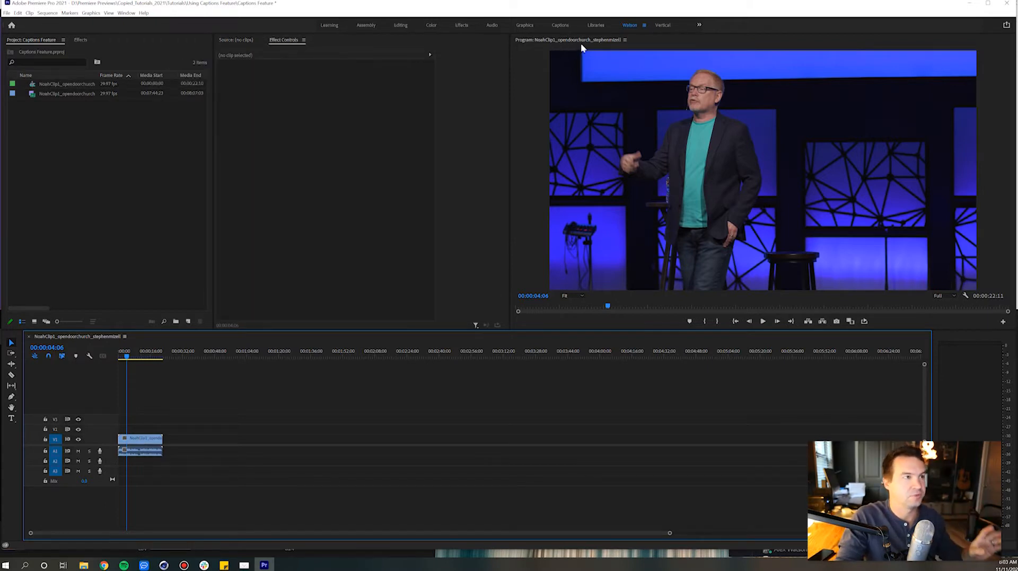
Look at the Captions workspace, return to the previous workspace and display the Text panel there
left_click(561, 25)
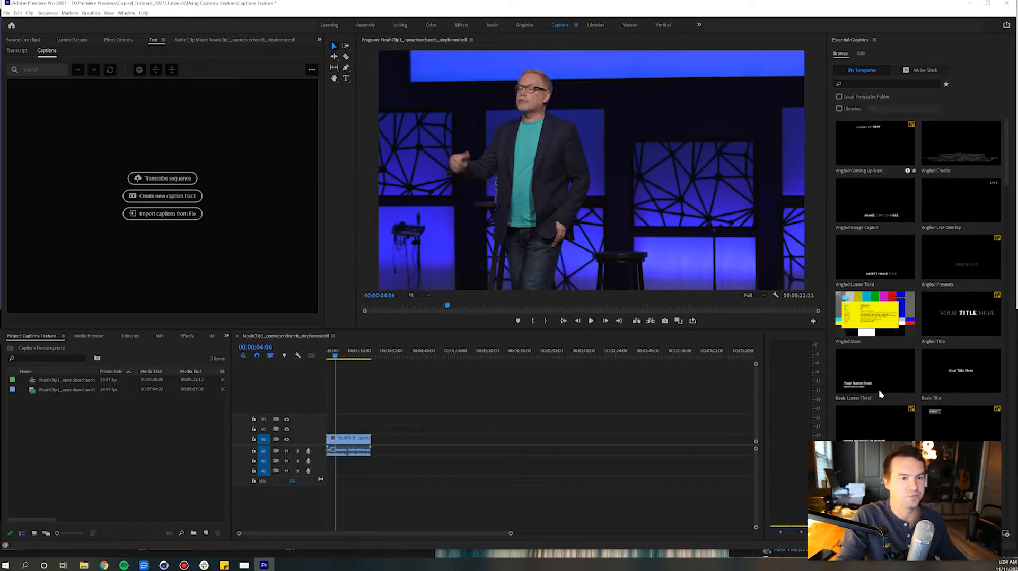
left_click(629, 25)
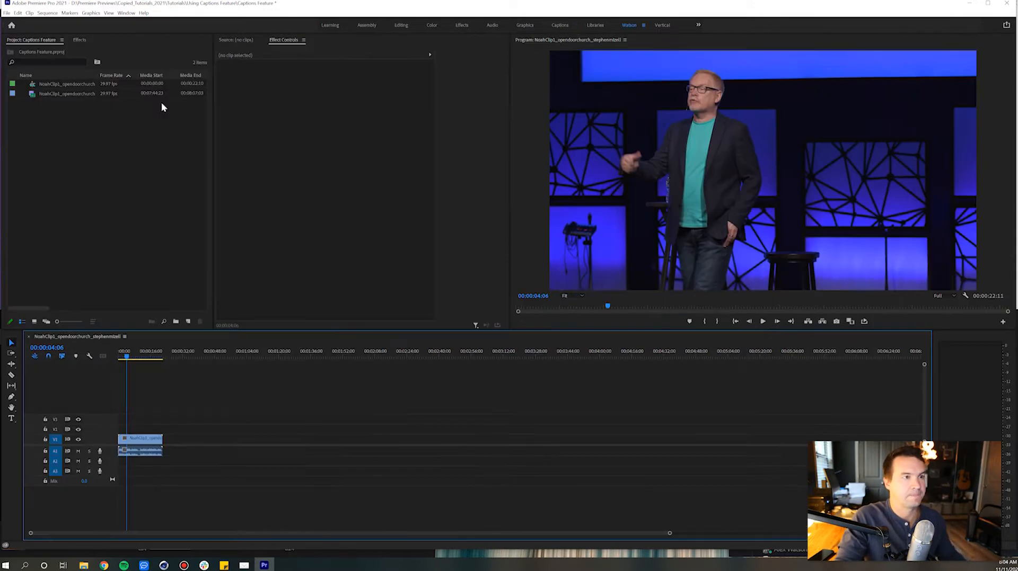
left_click(126, 13)
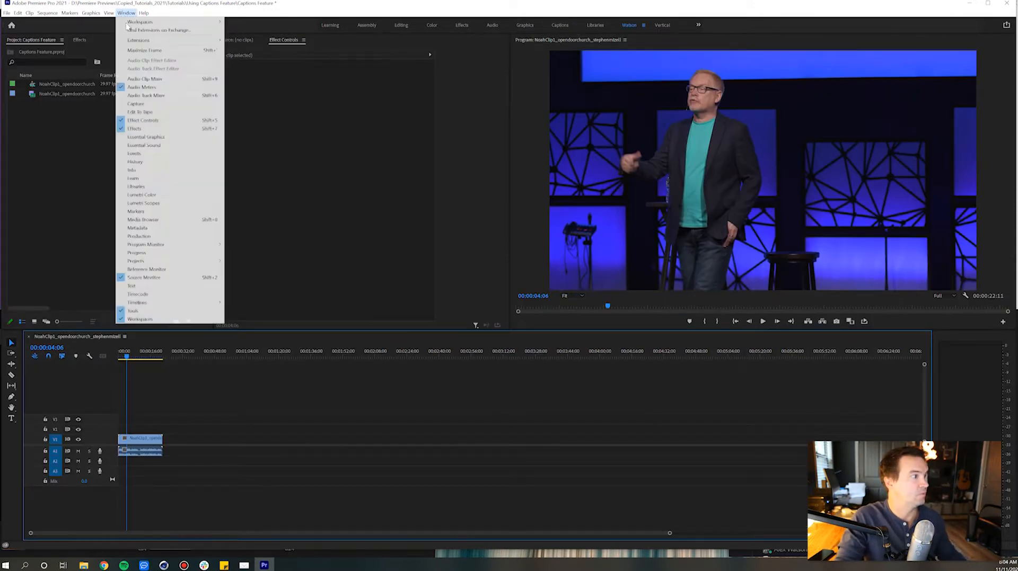
left_click(132, 286)
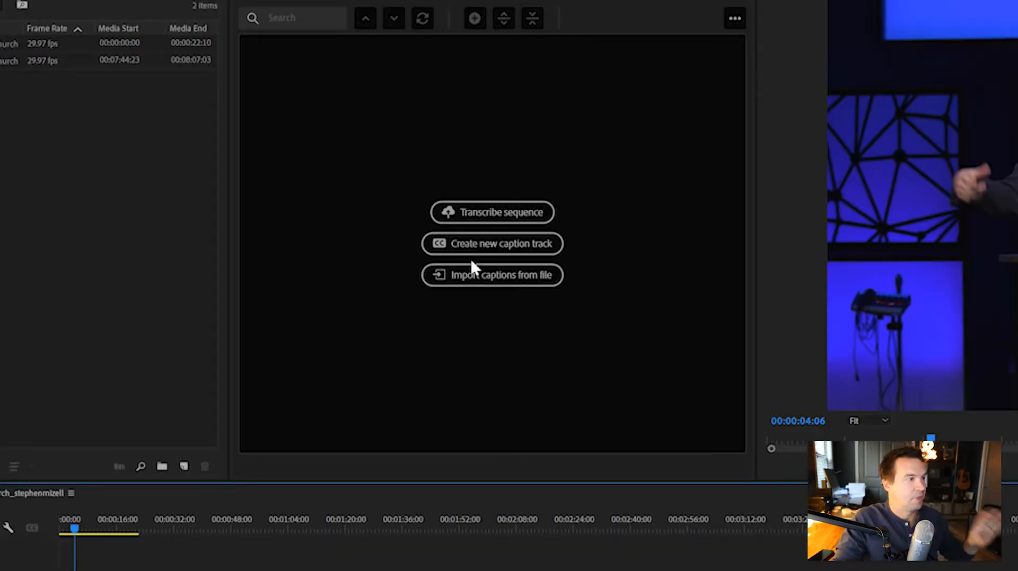
Transcribe the sequence from the Mix audio track with English as the language
left_click(485, 214)
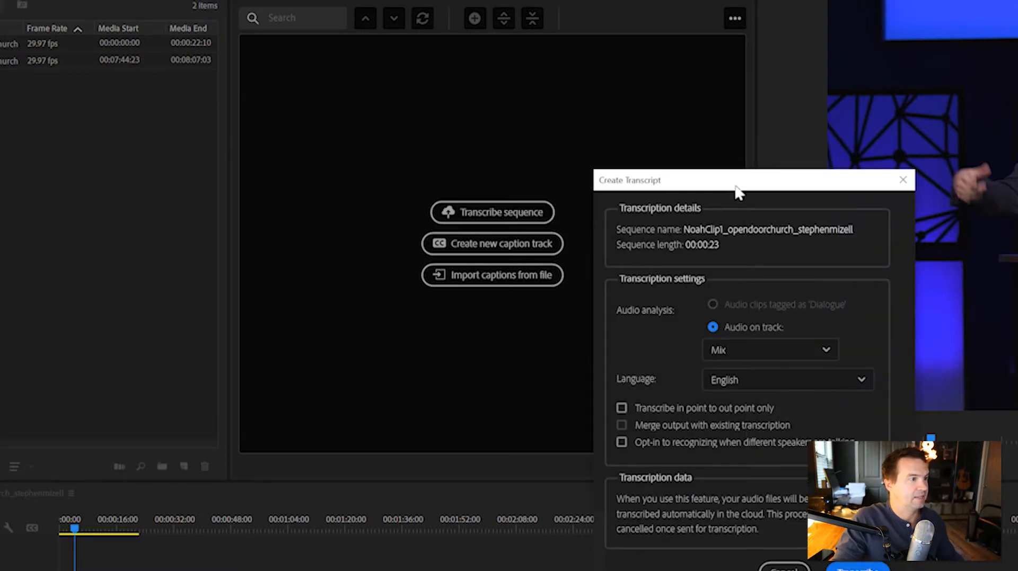
left_click_drag(725, 170, 710, 154)
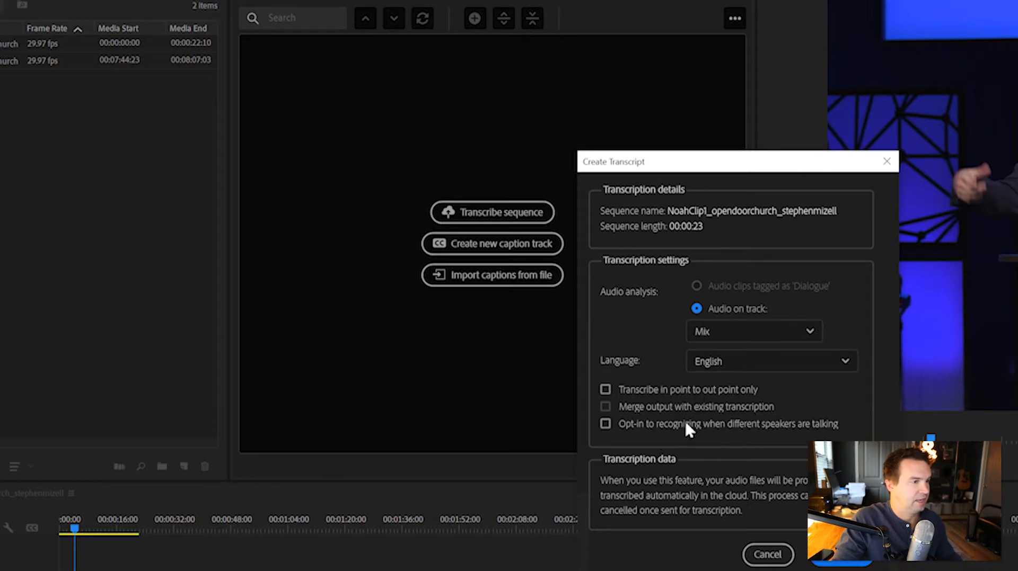
left_click(843, 565)
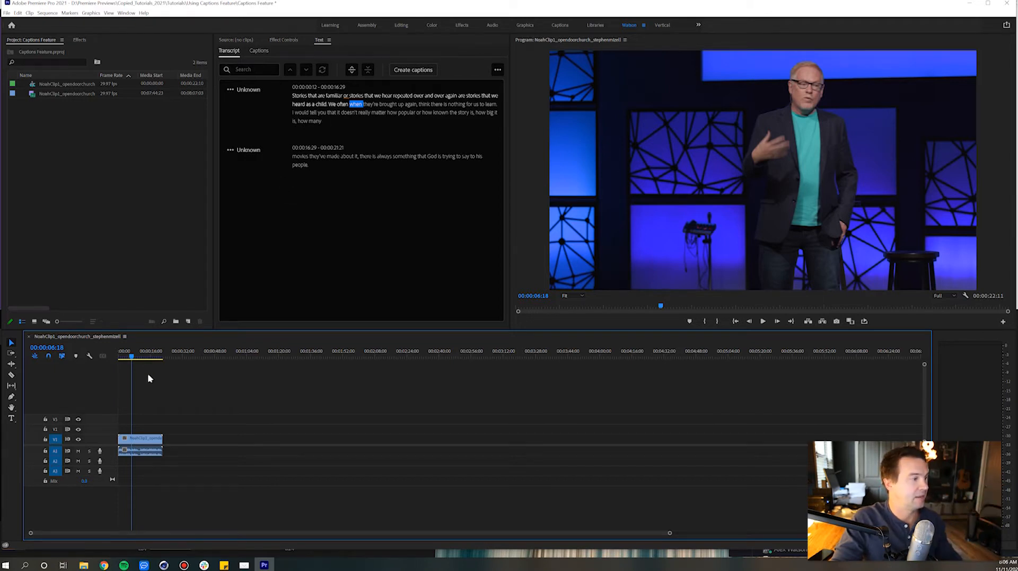
Play the sequence from the start against the transcript and inspect the first paragraph's editable text
left_click_drag(128, 352, 110, 354)
key("space")
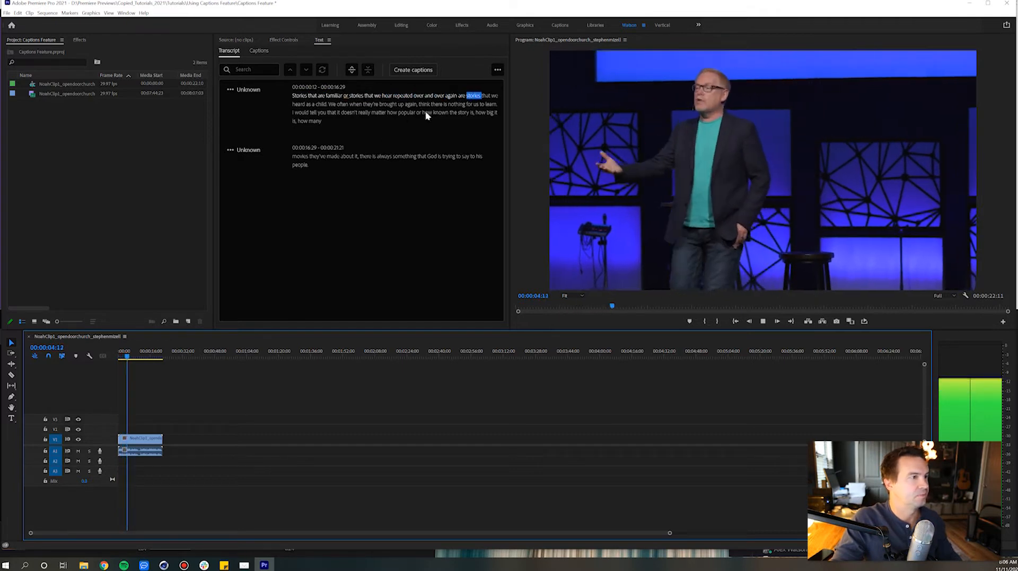
left_click(355, 97)
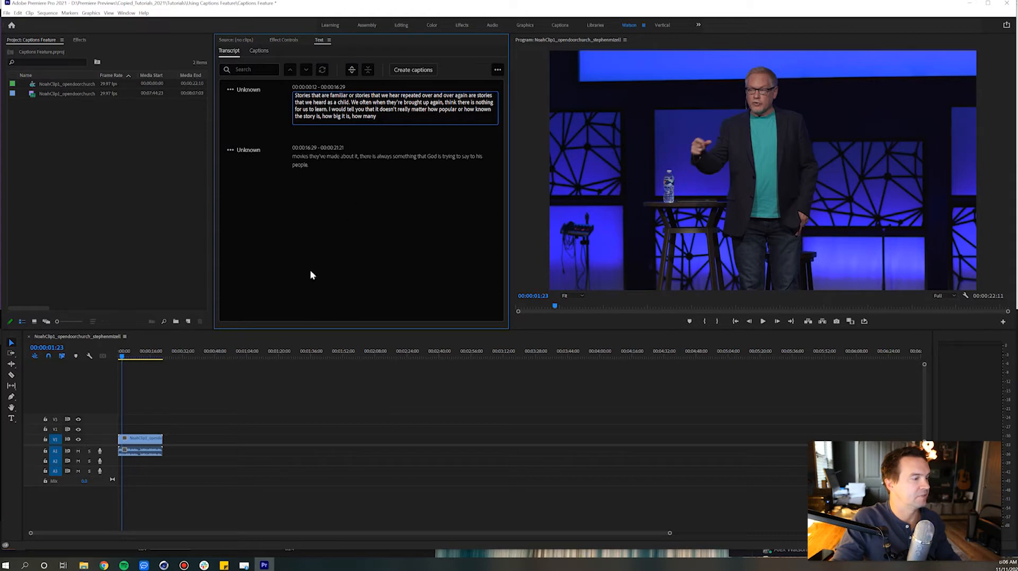
left_click(192, 396)
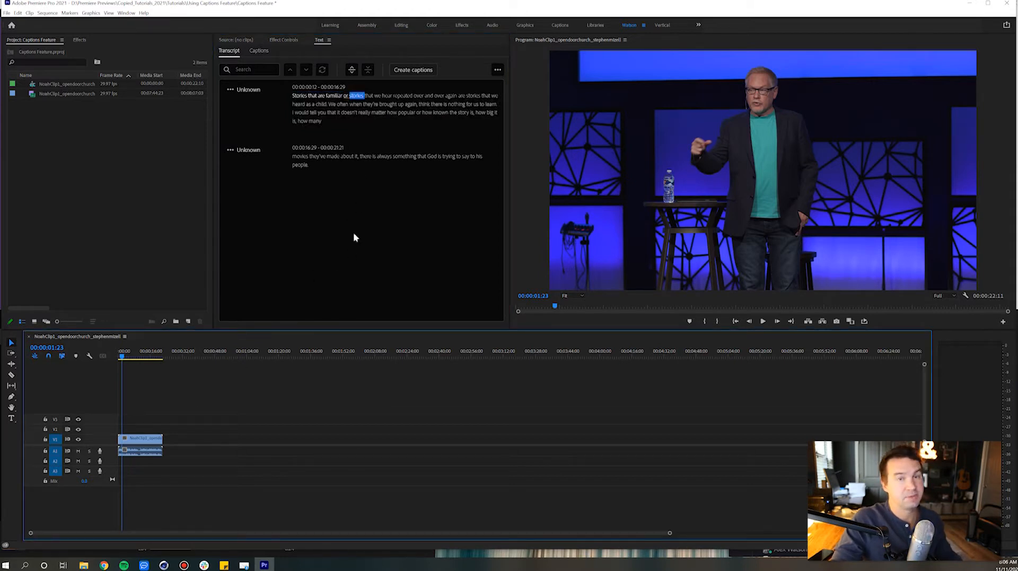
Create captions from the sequence transcript with the Subtitle Default preset, Subtitle format, no style and double lines
left_click(416, 71)
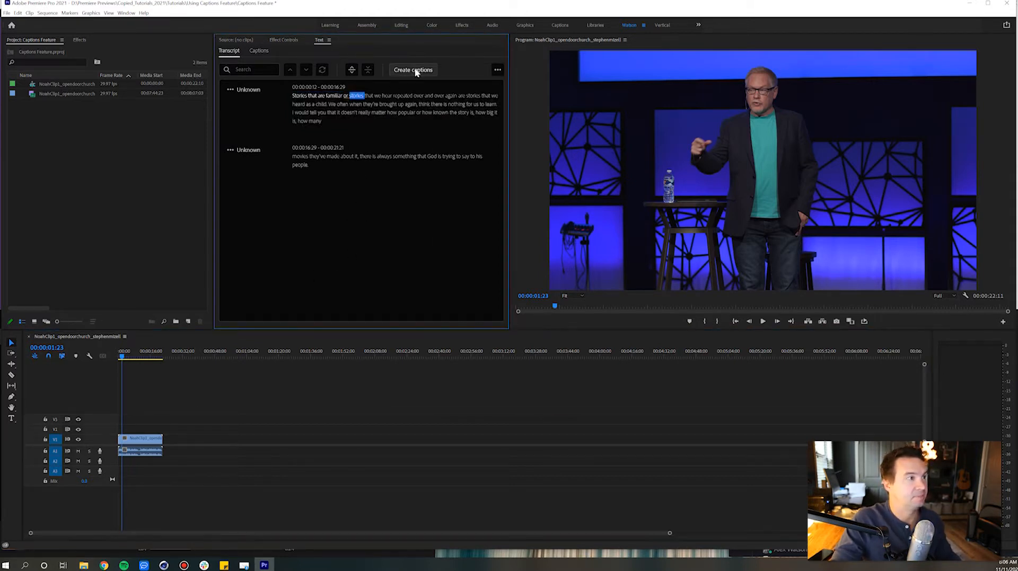
left_click(446, 195)
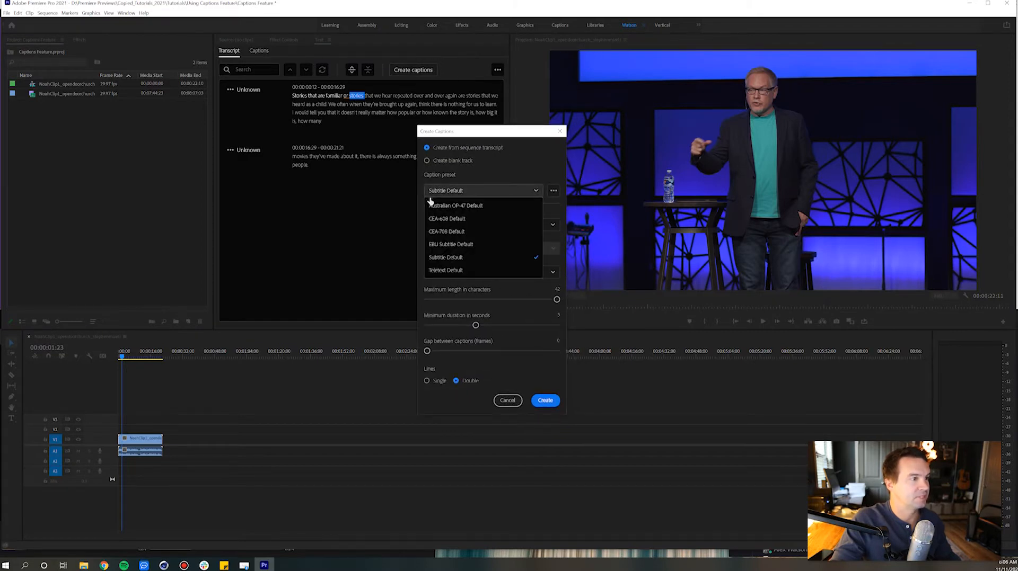
left_click(422, 188)
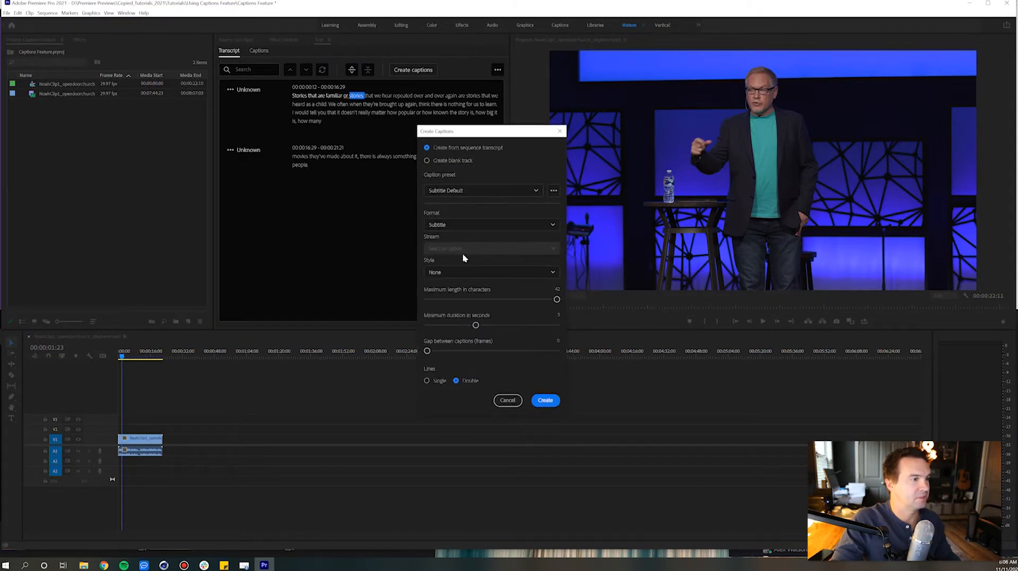
left_click(469, 272)
left_click(476, 260)
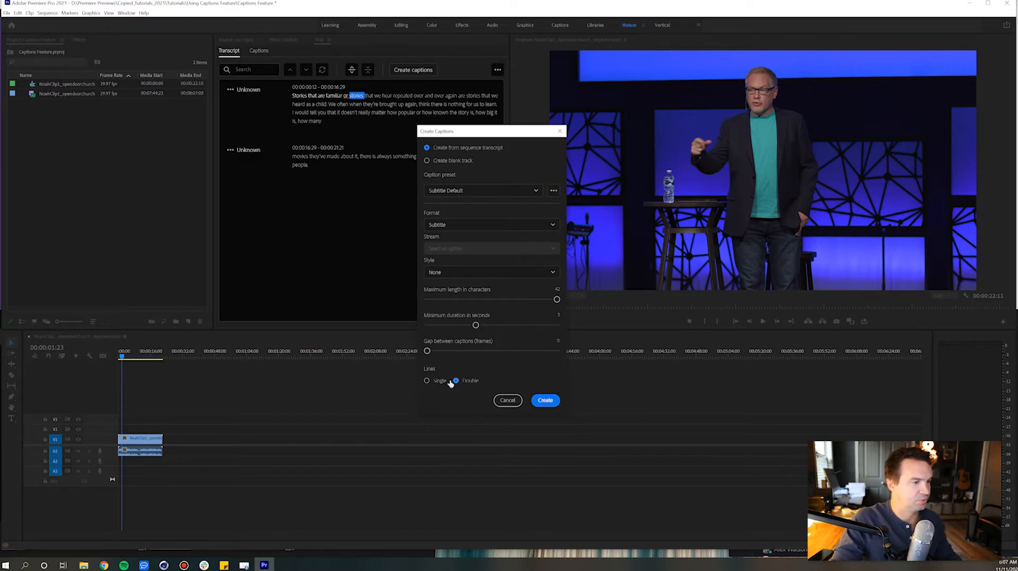
left_click(545, 401)
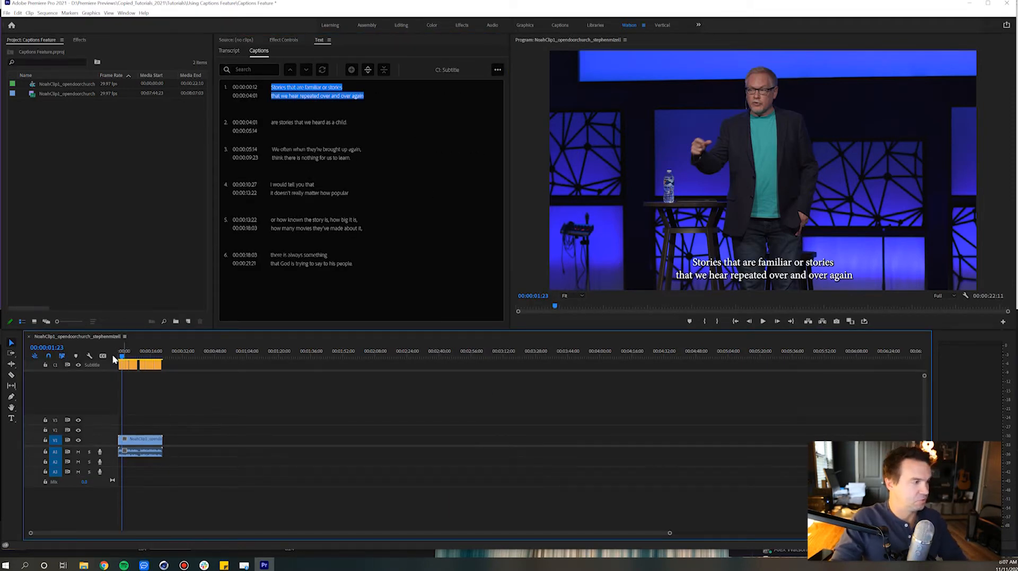
Play back the captioned sequence and close the gap between the third and fourth captions at 00:00:10:15
key("Home")
key("backslash")
key("space")
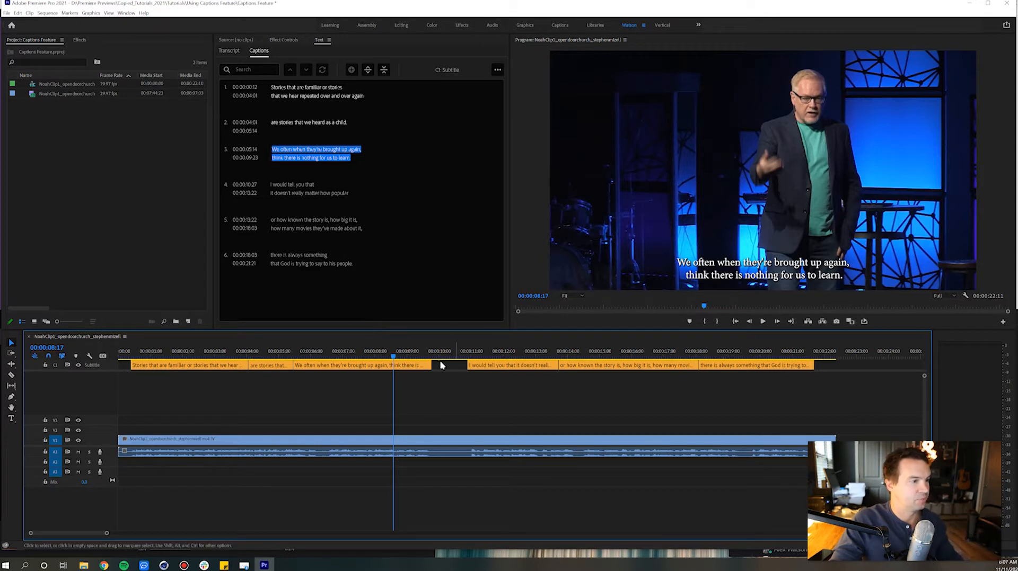
left_click_drag(431, 364, 457, 364)
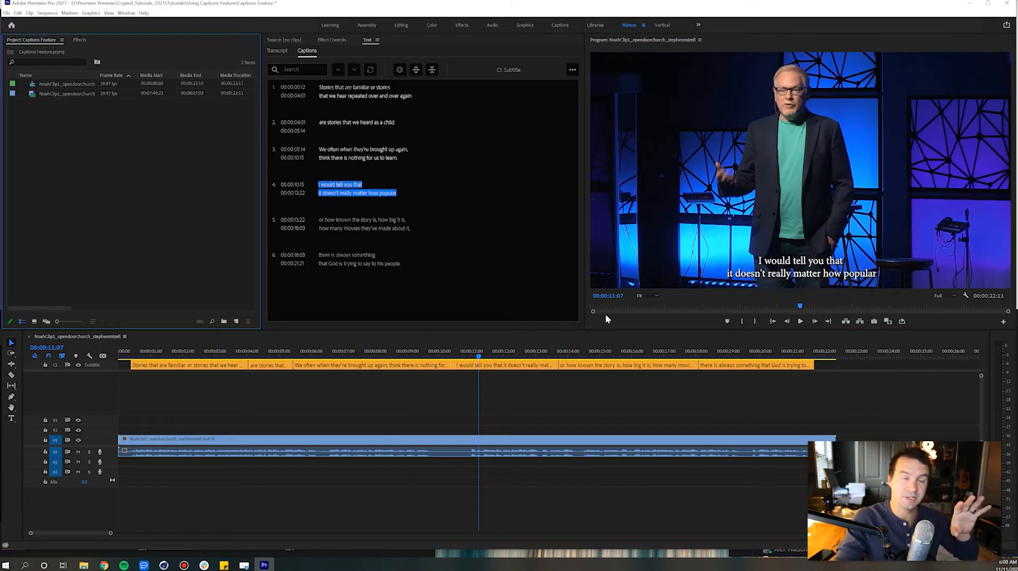
Open the fourth caption's text settings in Essential Graphics and extend the selection to every caption on the subtitle track
double_click(510, 366)
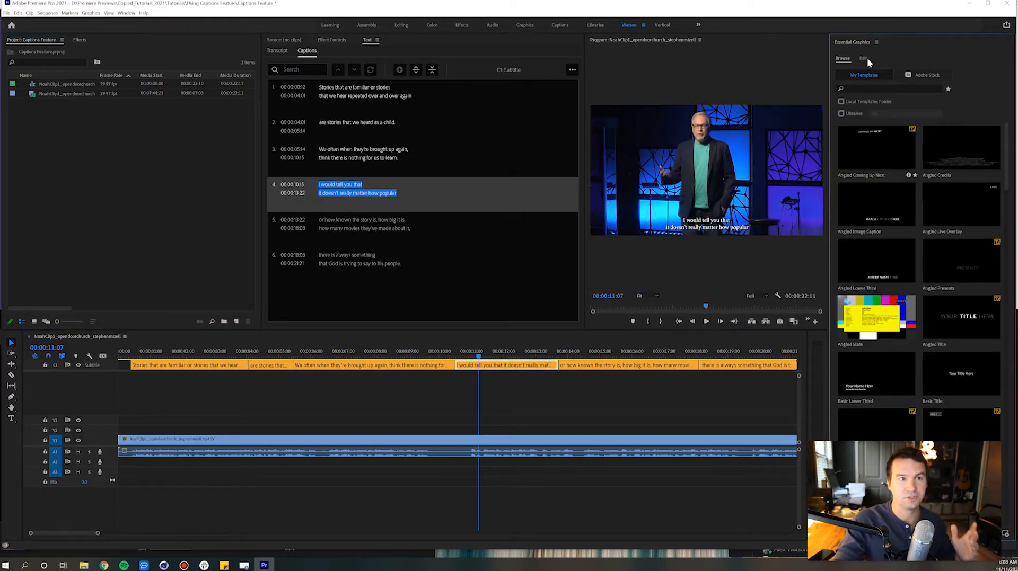
left_click(862, 58)
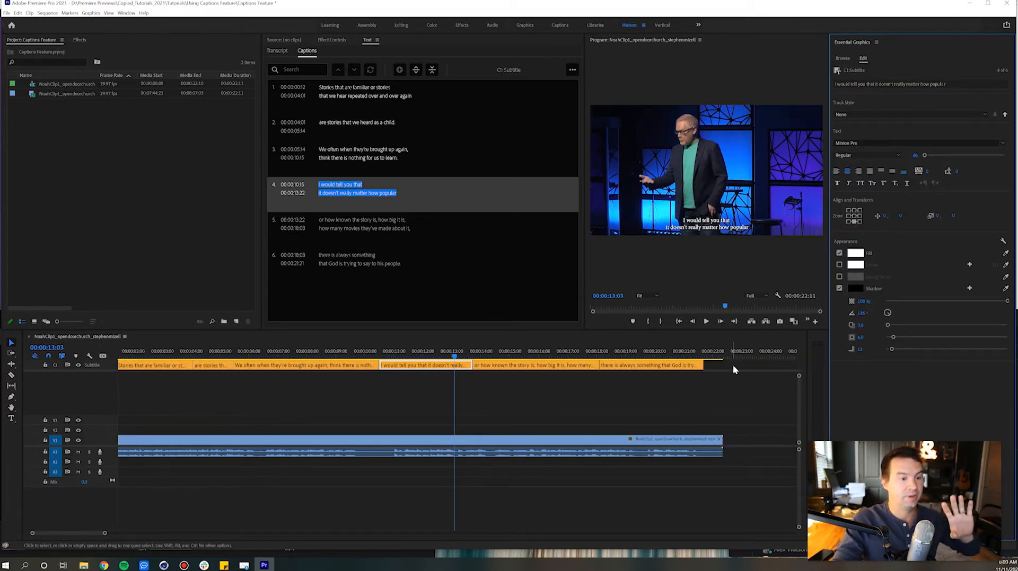
left_click(732, 365)
left_click_drag(731, 365, 119, 371)
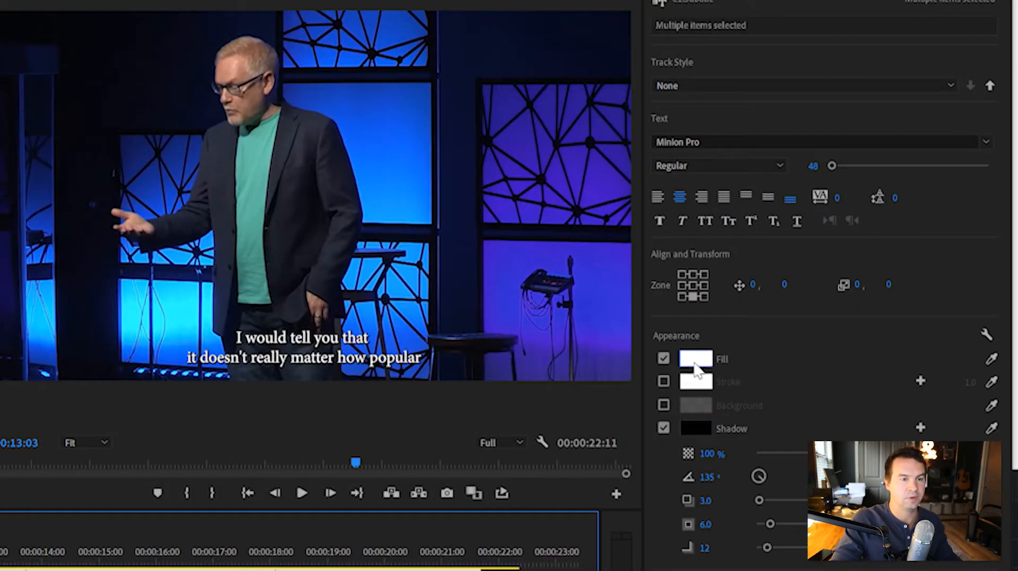
Give the selected captions a red background at 100% opacity with a size of 29.4 and a corner radius of 37
left_click(662, 404)
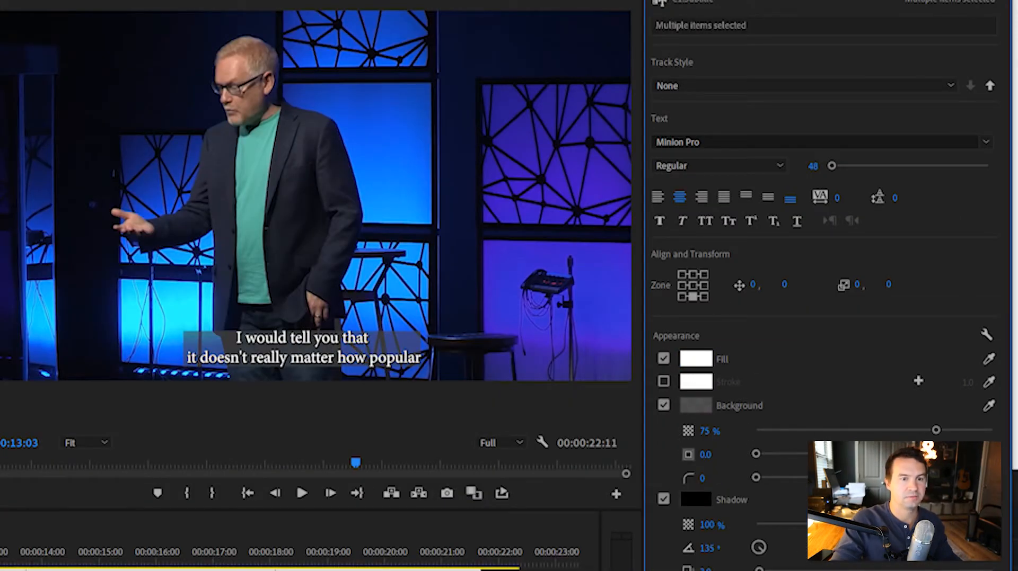
left_click(698, 402)
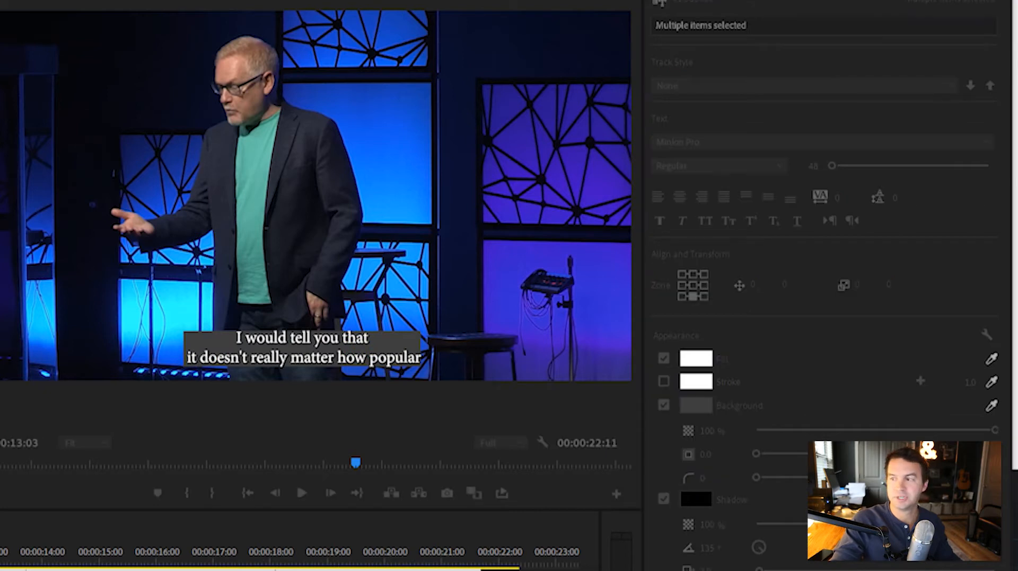
left_click_drag(409, 193, 374, 118)
left_click(402, 343)
left_click(571, 145)
left_click_drag(755, 455, 853, 455)
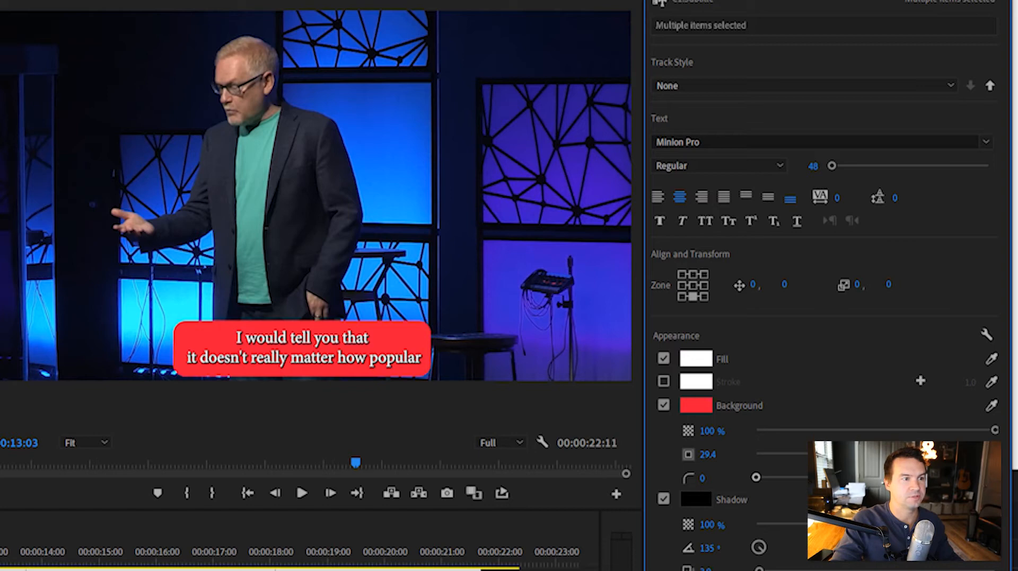
Turn off the captions' shadow and set their font to Proxima Nova Semibold
left_click(662, 500)
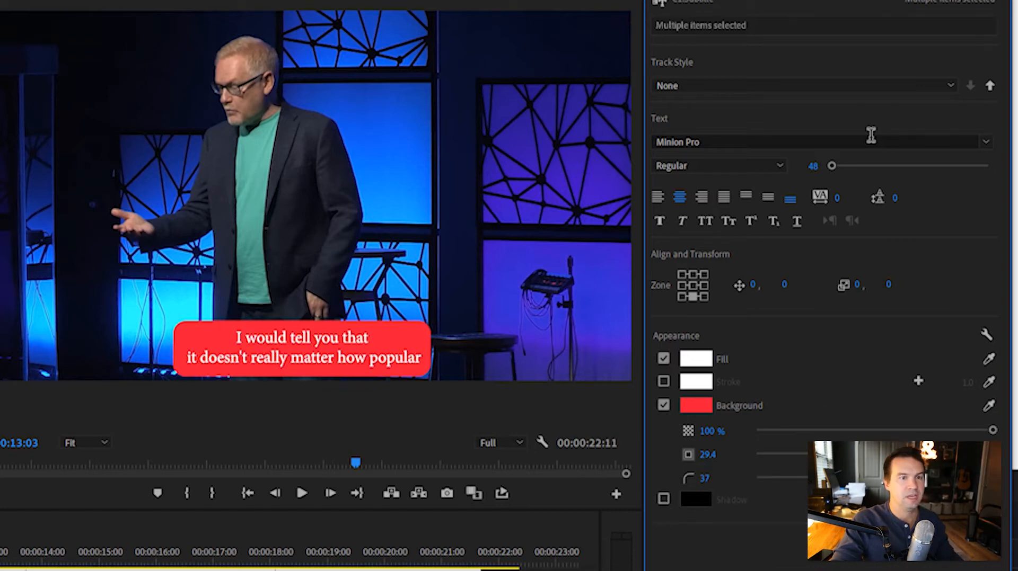
left_click(814, 142)
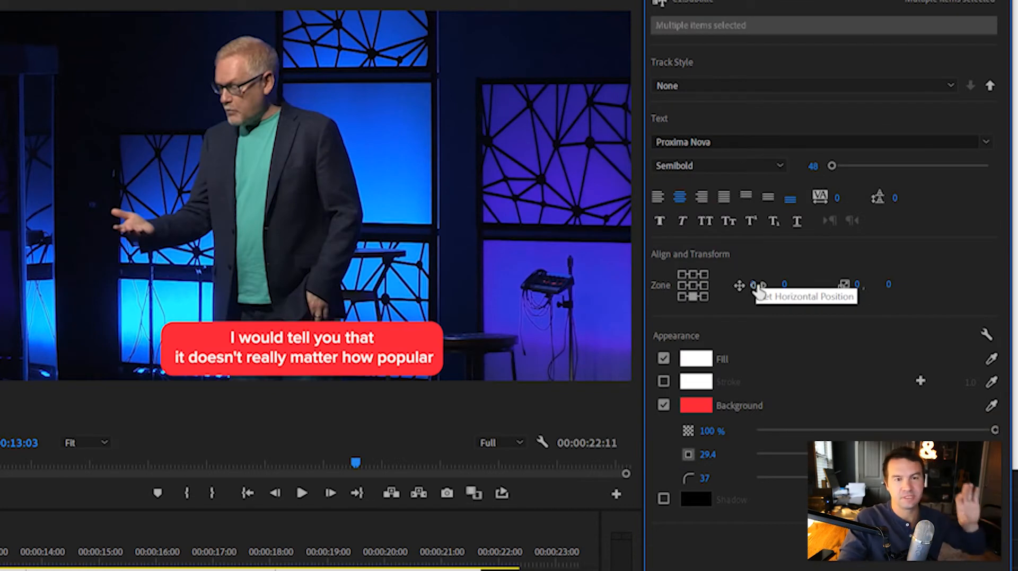
Try the caption block in the centre and top-left zones of the frame, and return it to the bottom-centre zone
left_click(693, 285)
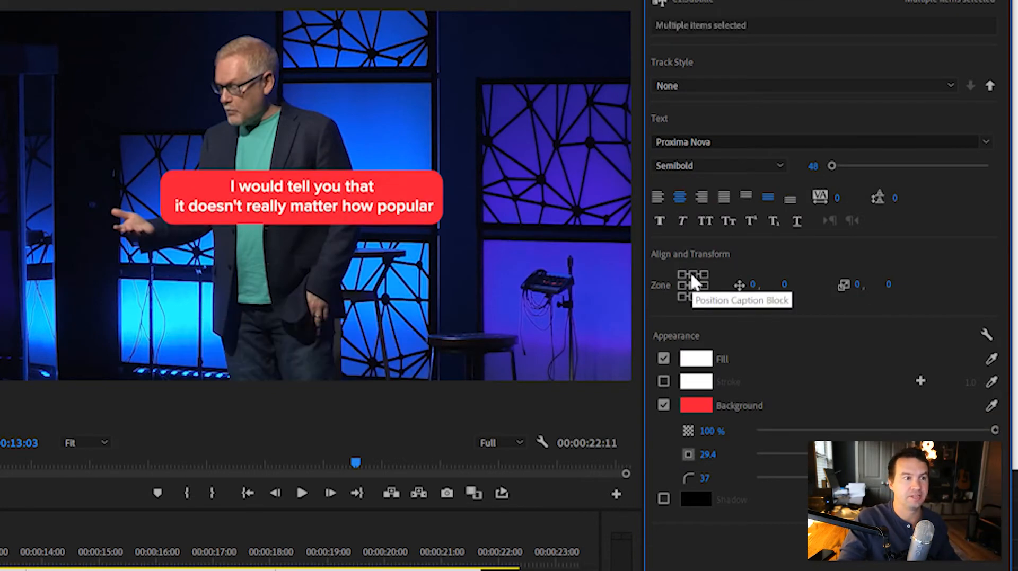
left_click(692, 274)
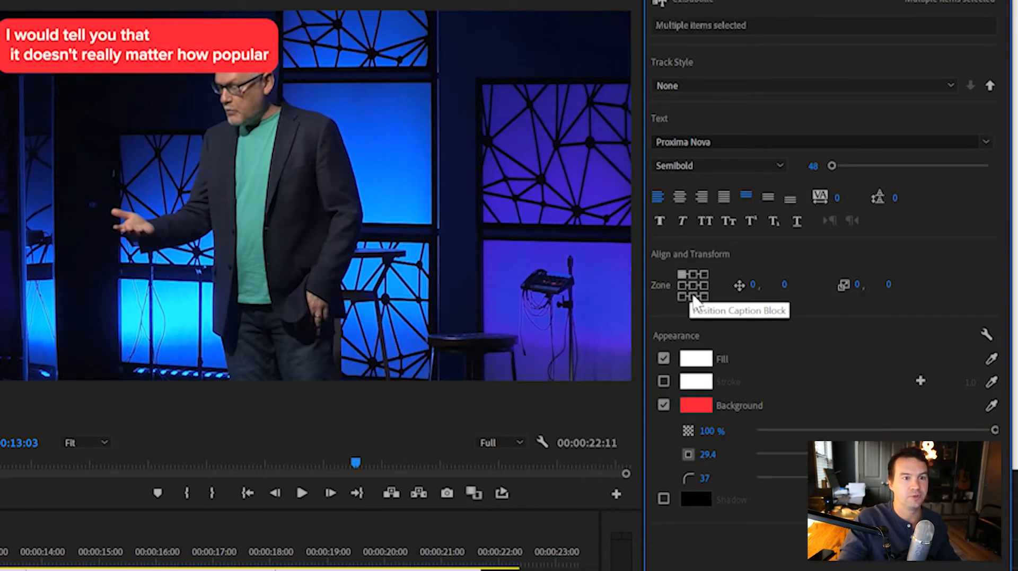
left_click(692, 296)
left_click_drag(763, 285, 757, 285)
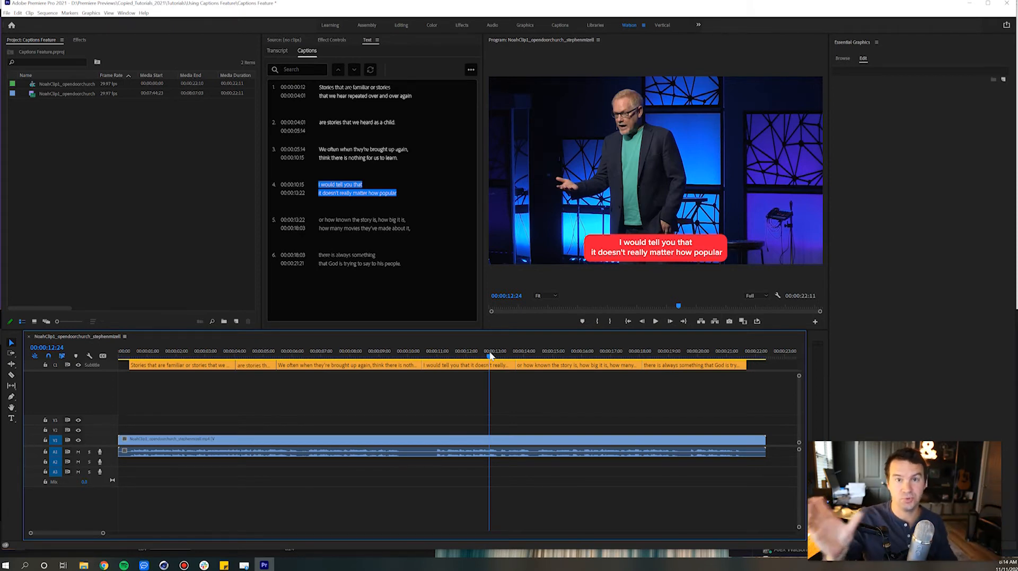
Move all captions on the subtitle track to the centre zone of the frame and hide video track V1
left_click_drag(752, 364, 127, 345)
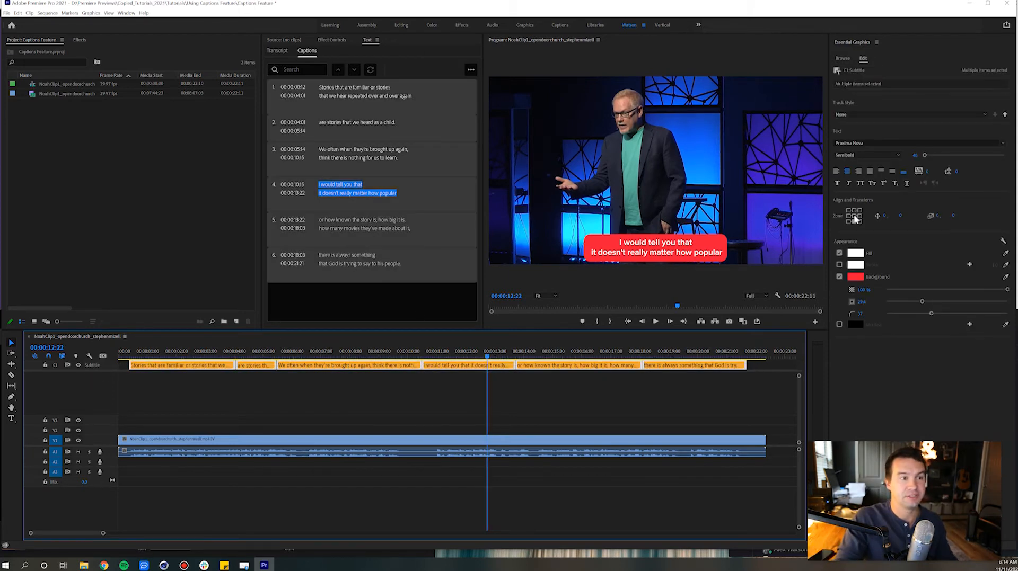
left_click(854, 216)
left_click(772, 400)
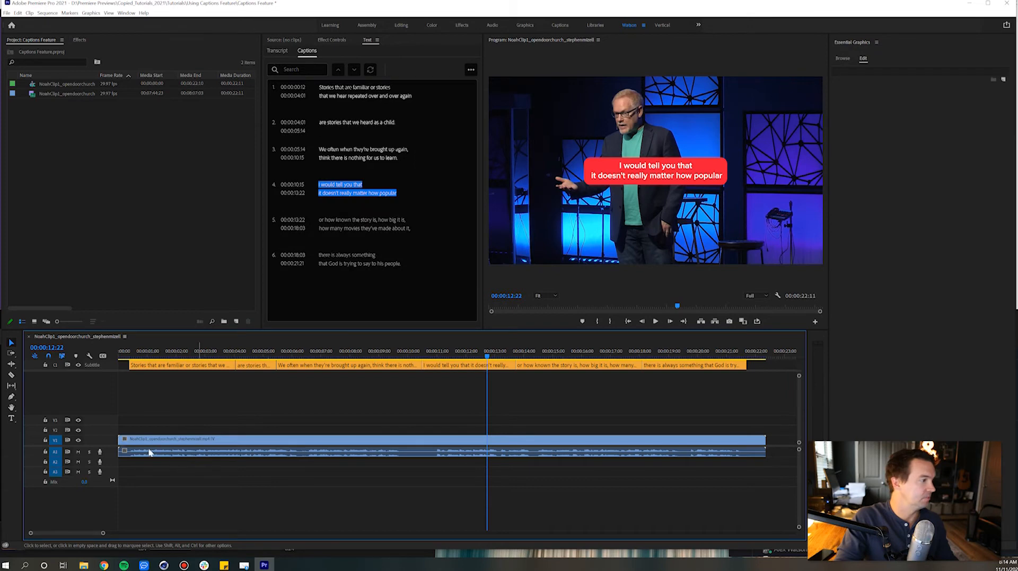
left_click(79, 441)
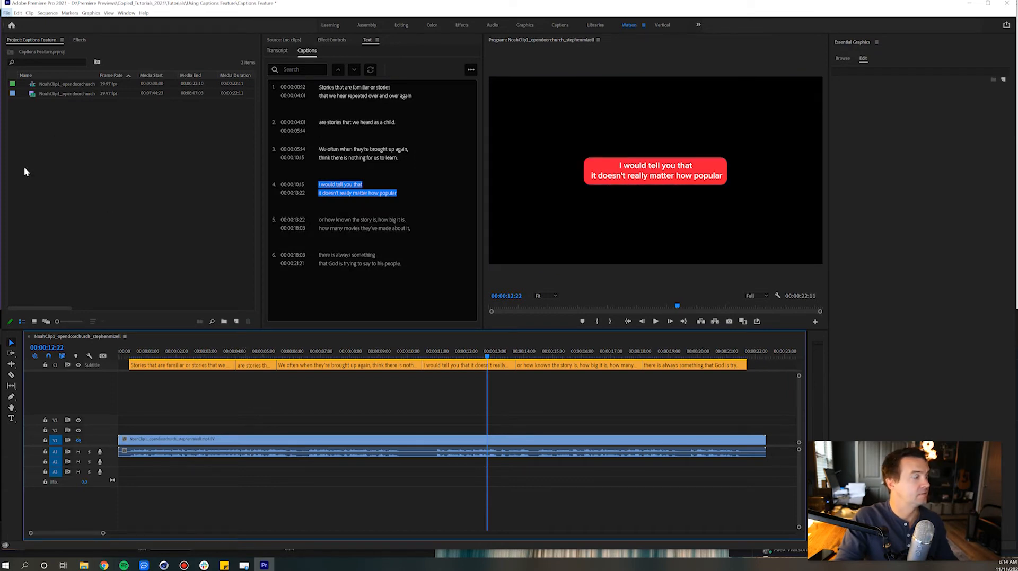
Open the media export settings for the sequence and set the captions to burn into the video
mouse_move(37, 244)
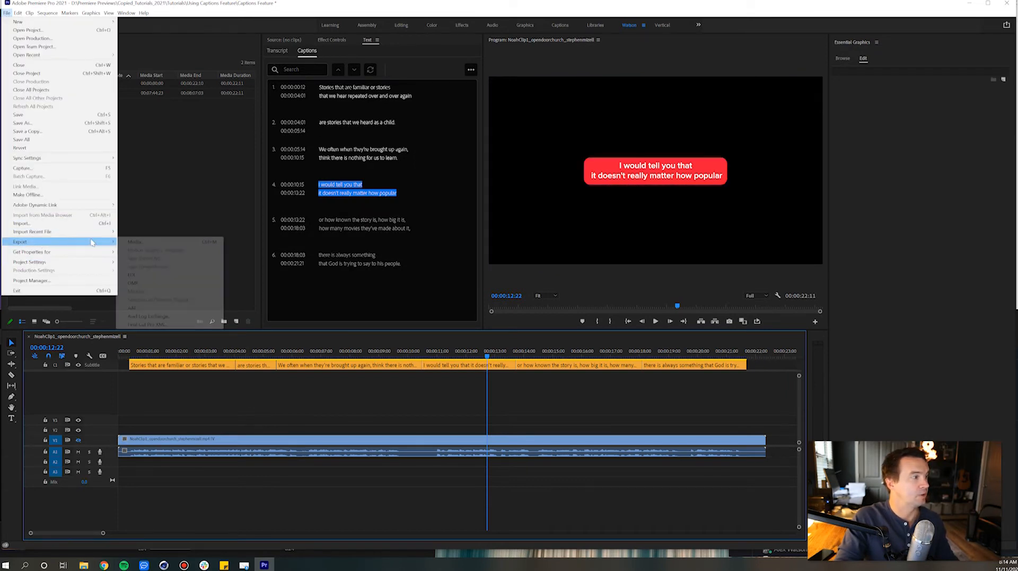
left_click(134, 242)
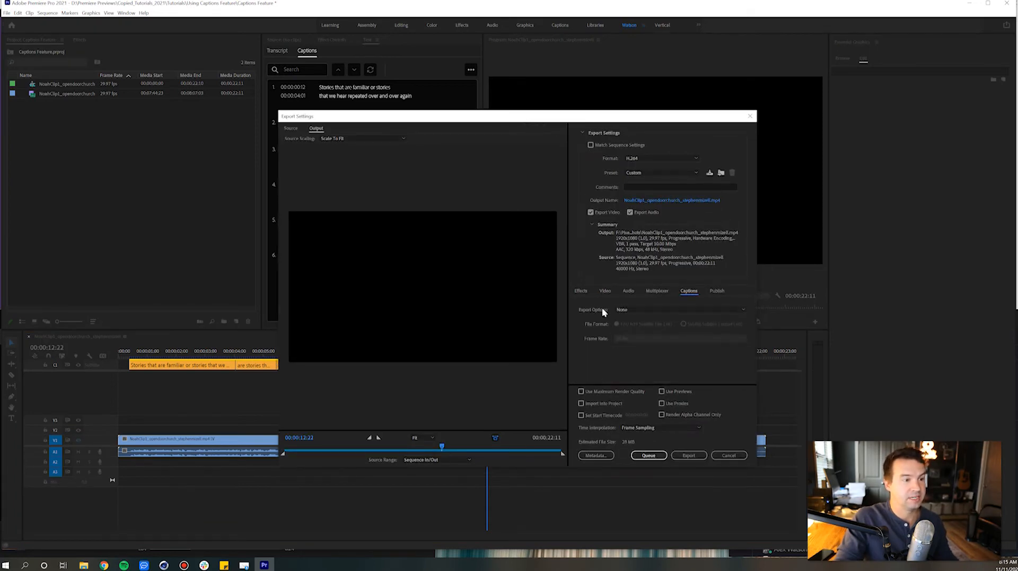
left_click(621, 309)
left_click(625, 335)
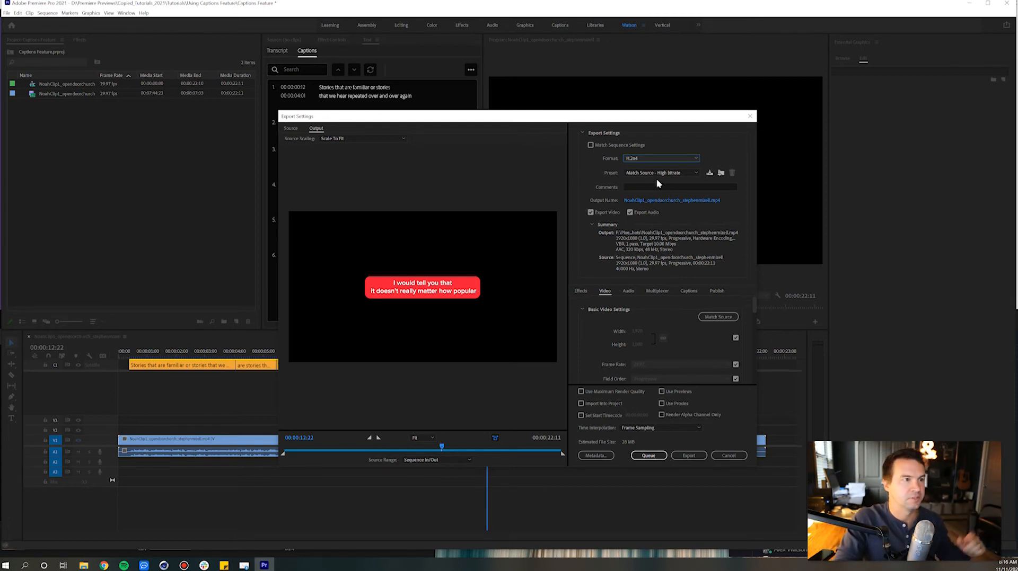
Export the sequence in H.264 format with the Match Source - High bitrate preset as captions.mp4 on the Desktop
left_click(643, 158)
left_click(643, 158)
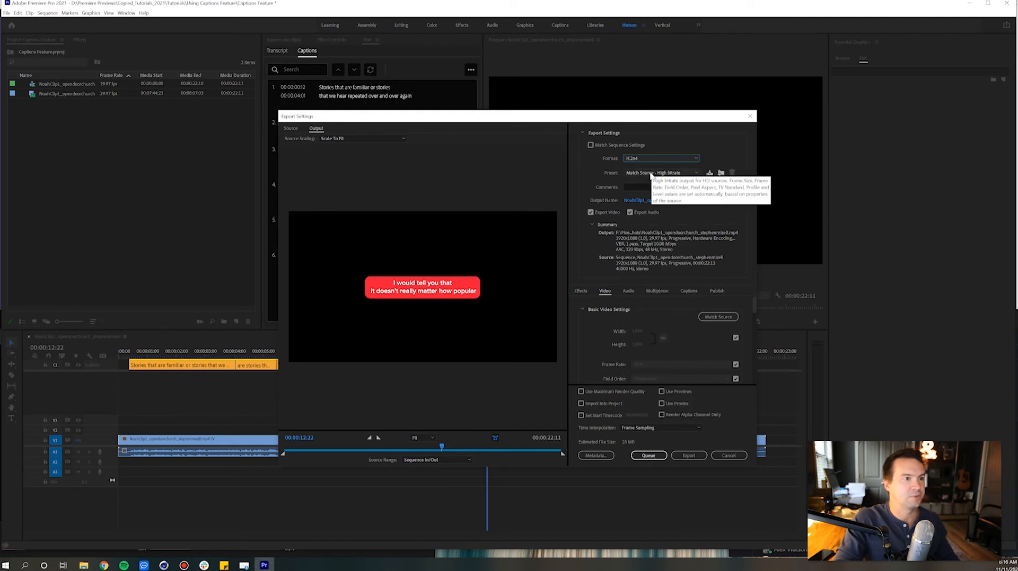
left_click(658, 201)
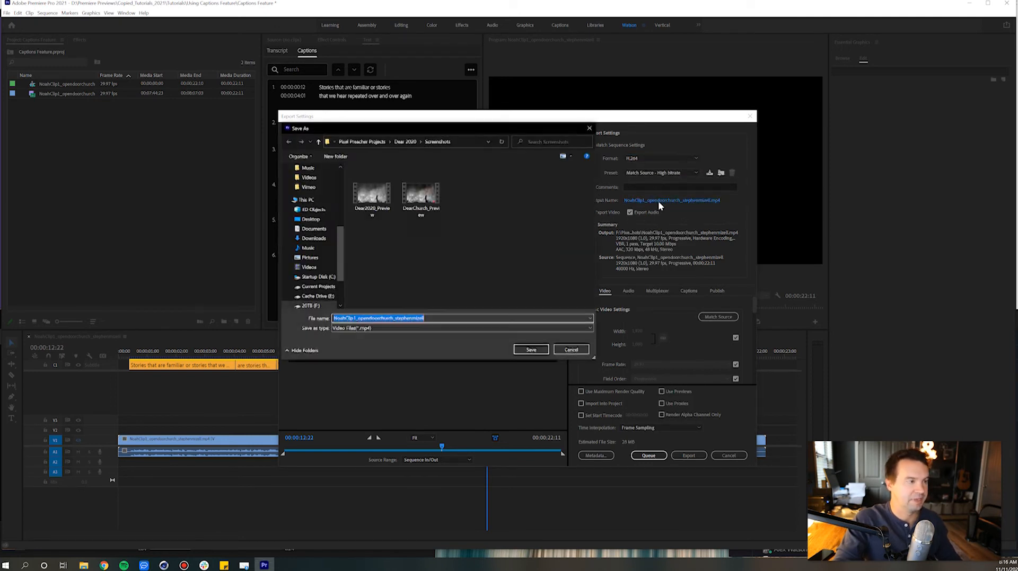
type("ccptions")
key("Return")
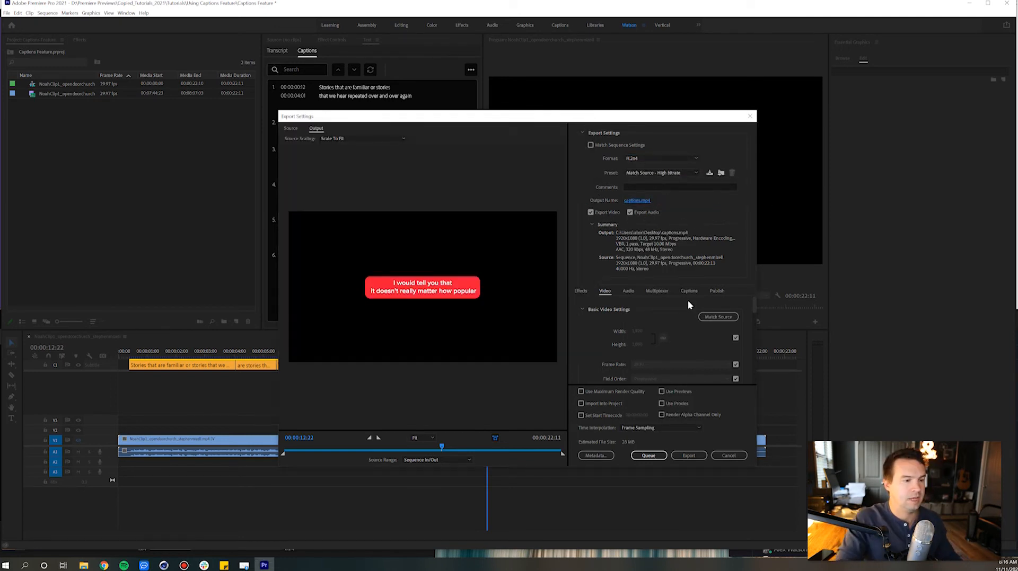
left_click(684, 456)
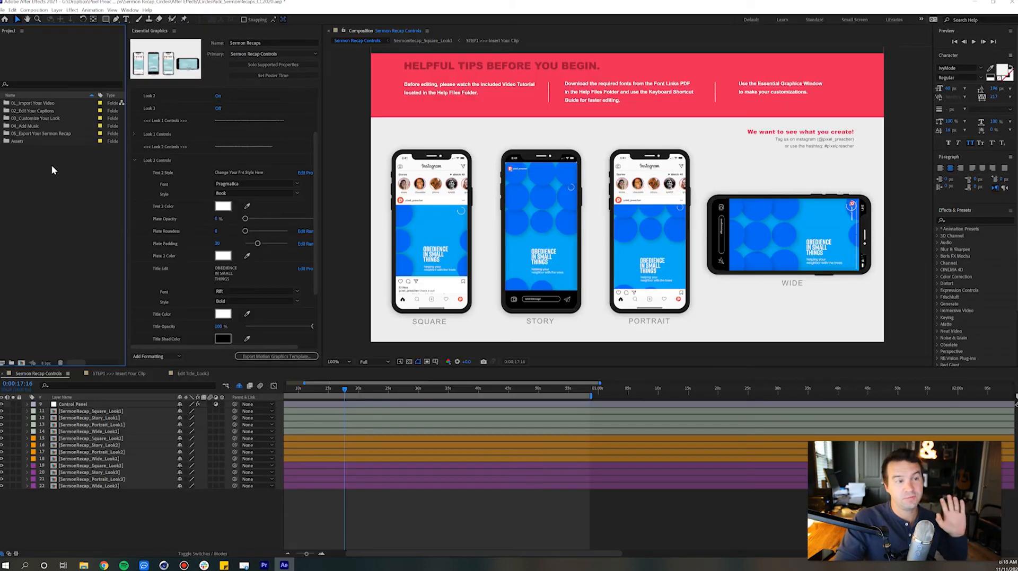
Switch to After Effects and insert the sermon clip from the 01_Import Your Video folder into the STEP1 >>> Insert Your Clip composition
left_click(51, 105)
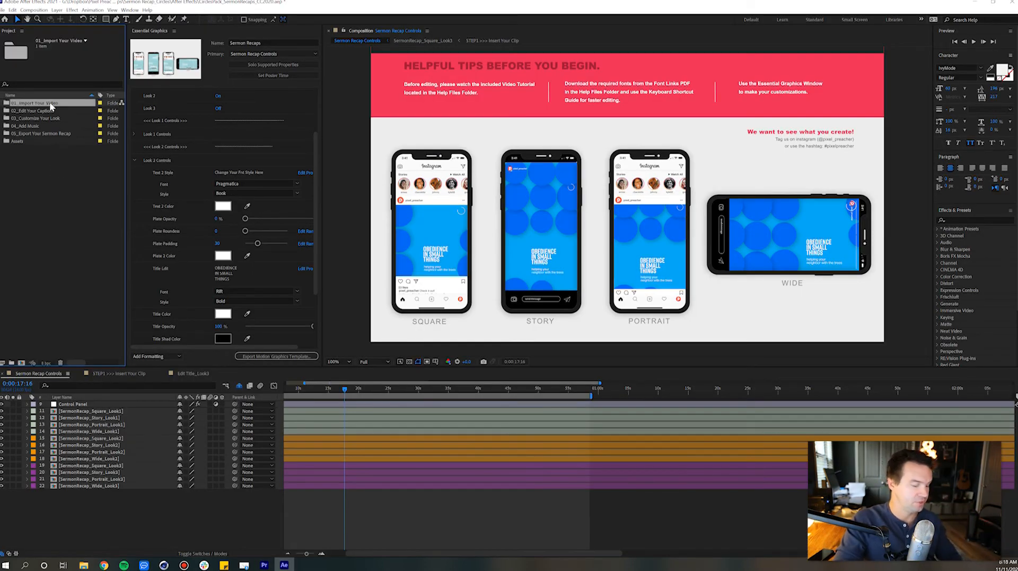
double_click(49, 103)
double_click(47, 118)
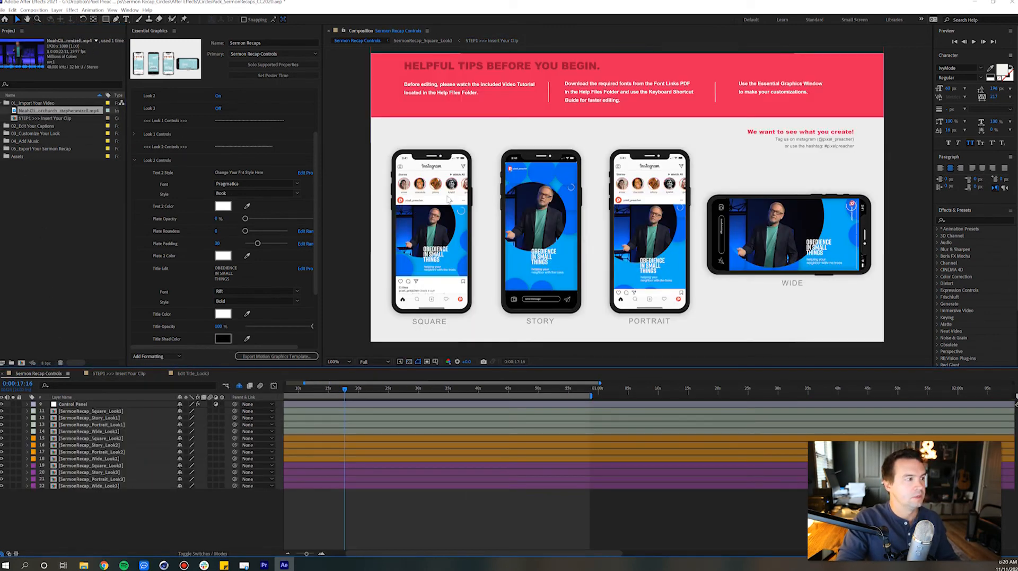
Change the Look 2 title to RECAP WEEK I and turn the template's own captions off in the global controls
left_click(222, 269)
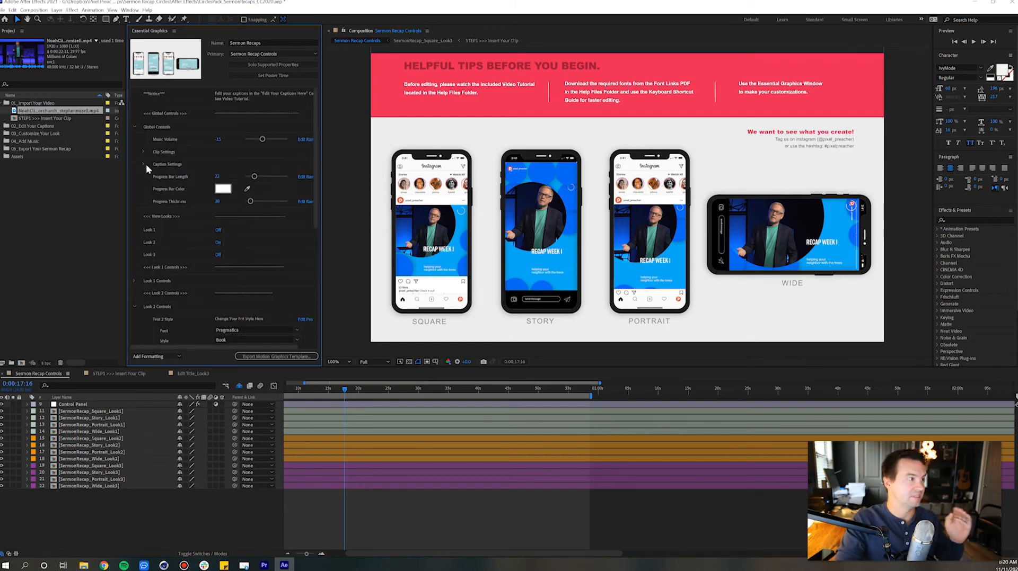
left_click(144, 164)
left_click(217, 177)
Import captions.mp4 into the project and add it as the uppermost layer of the Look 2 Story sermon recap composition
left_click(32, 195)
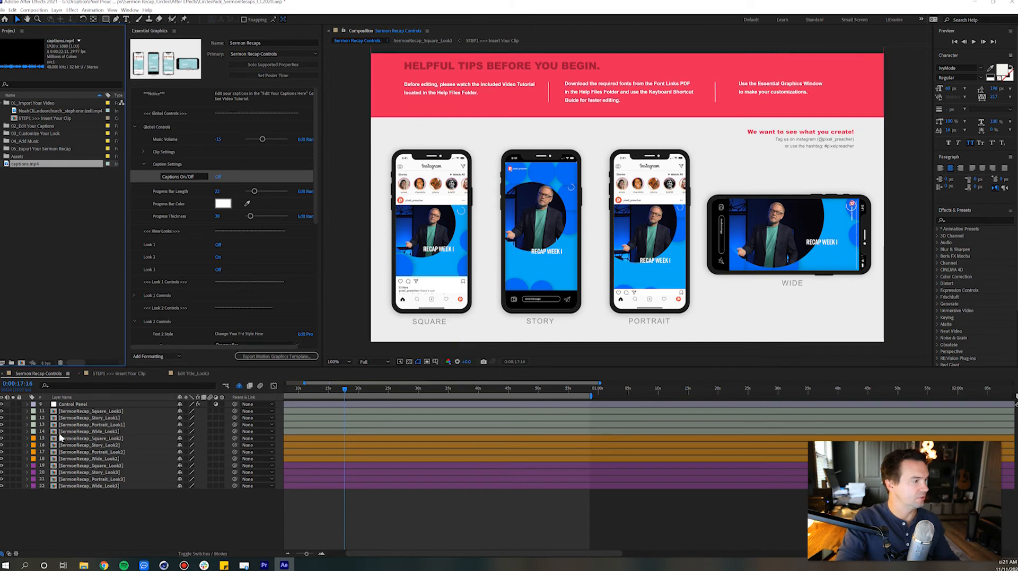
left_click(102, 446)
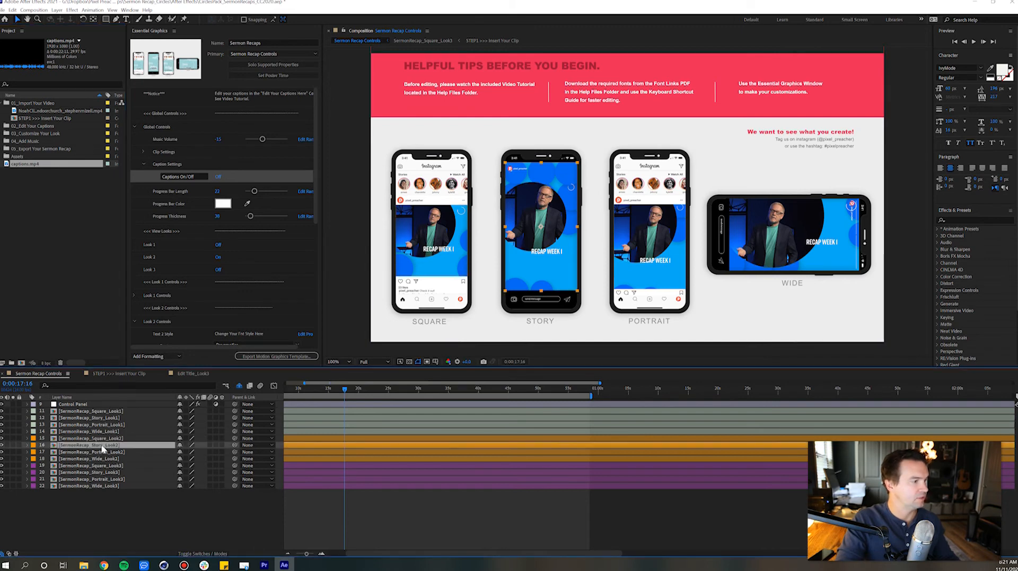
double_click(102, 446)
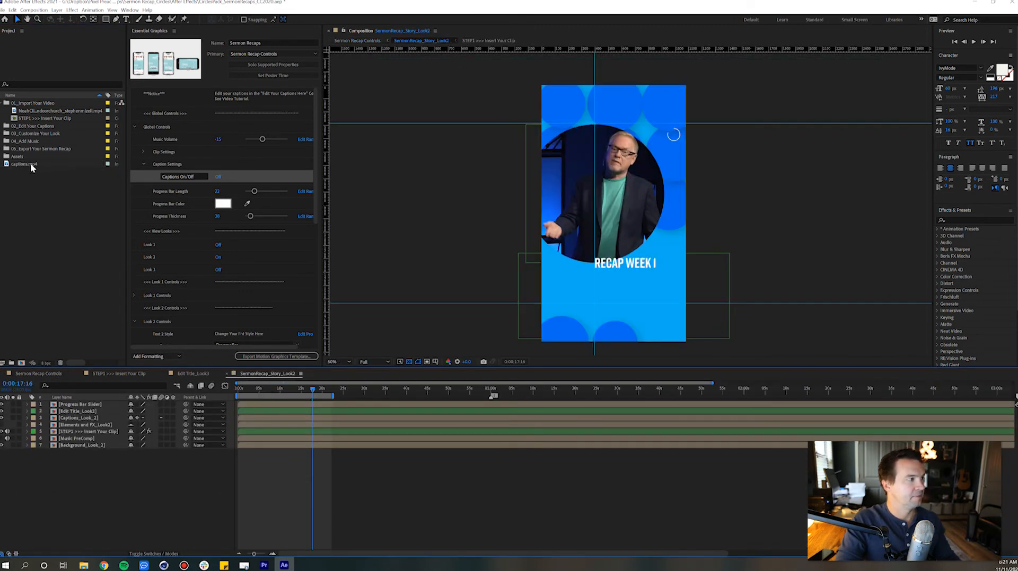
left_click_drag(24, 164, 82, 397)
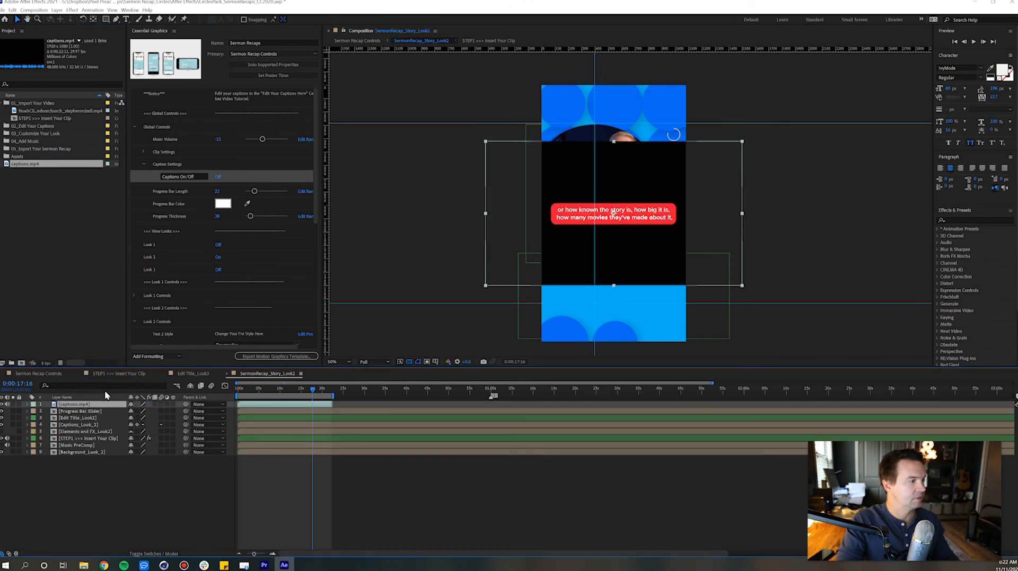
Scale the captions.mp4 layer to about 73% and move it down below the speaker, centred horizontally
key("s")
left_click_drag(140, 412, 125, 412)
left_click_drag(577, 225, 573, 300)
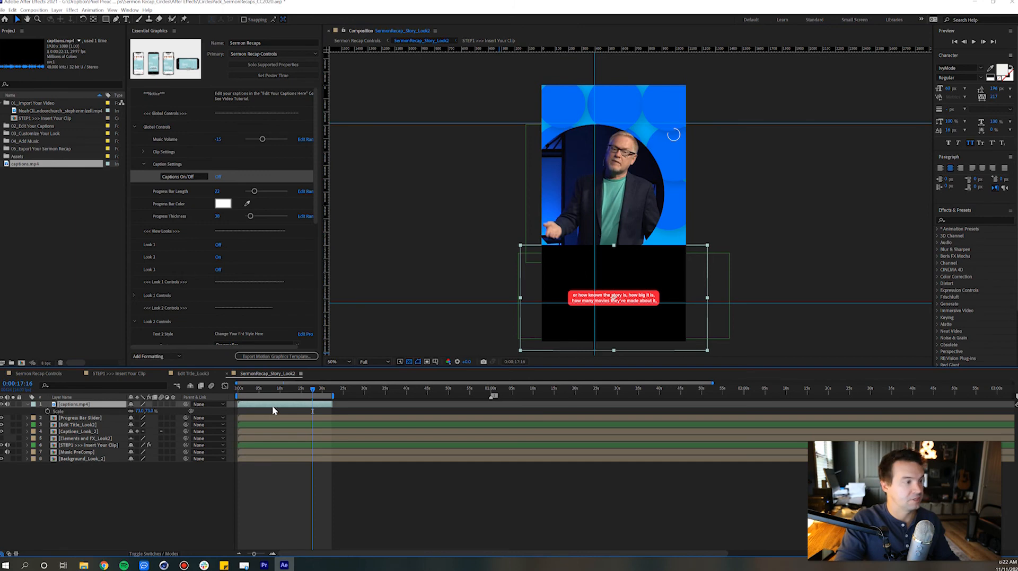
Apply the Extract effect to the captions.mp4 layer
left_click(71, 10)
mouse_move(122, 145)
left_click(195, 187)
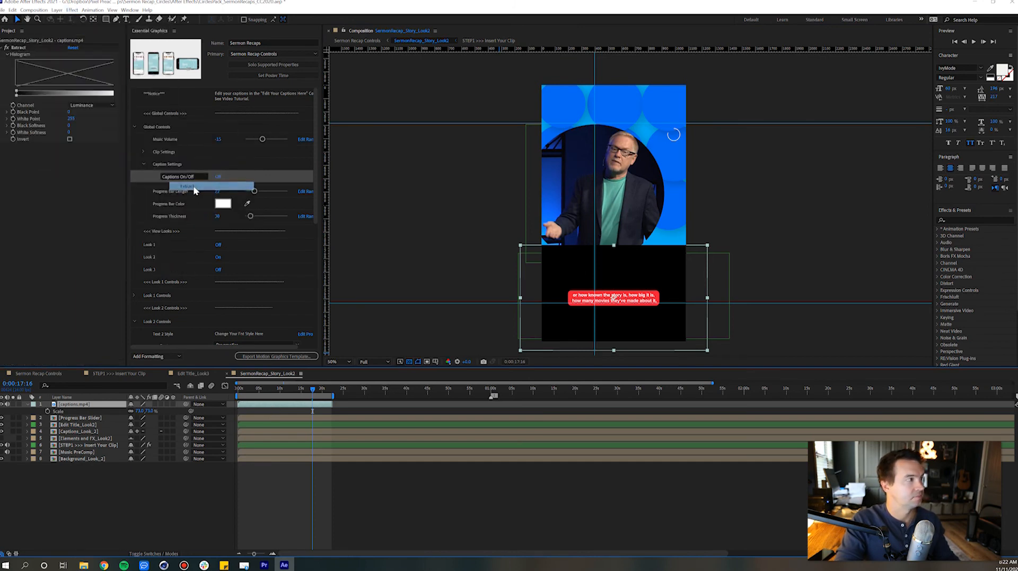